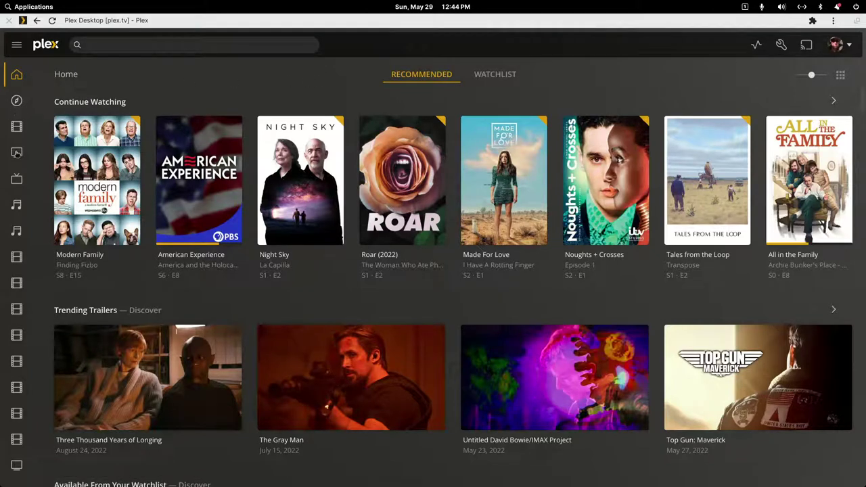
Step: Open the advanced settings for editing the TV Shows - Collections library
left_click(18, 153)
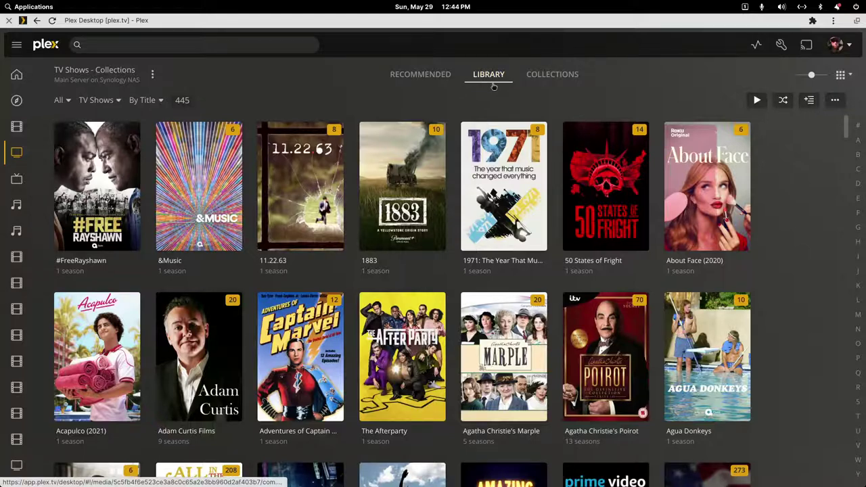
left_click(447, 76)
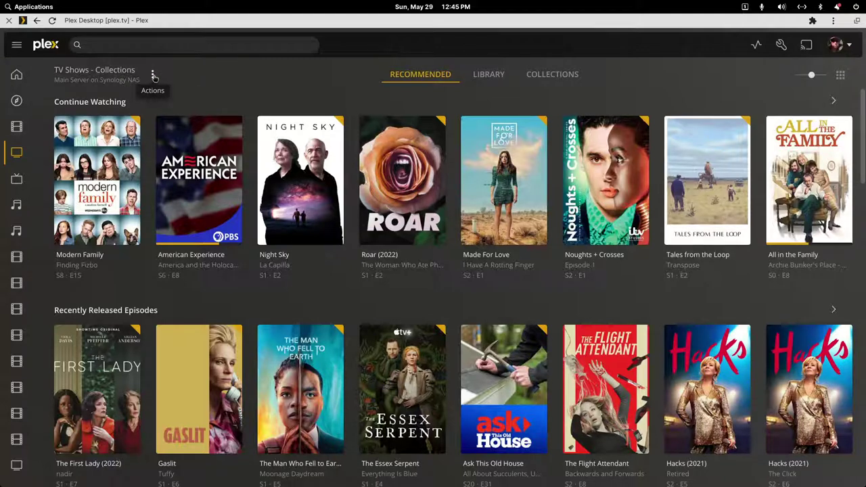
left_click(152, 76)
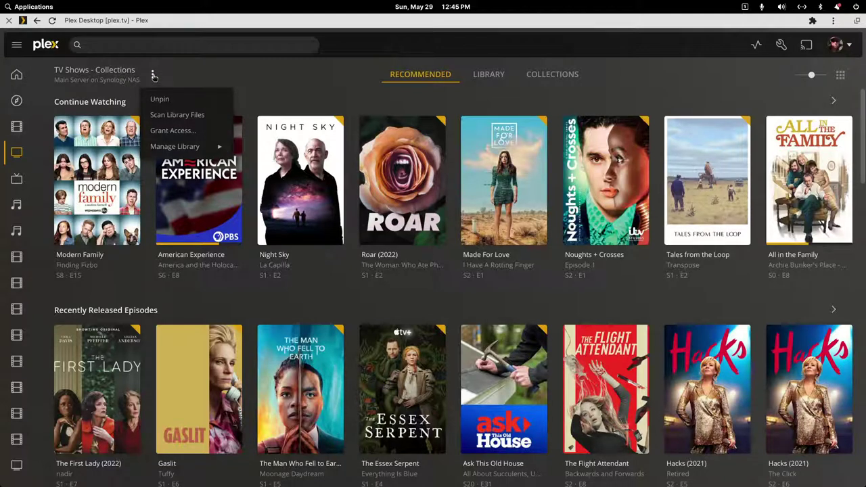
mouse_move(189, 151)
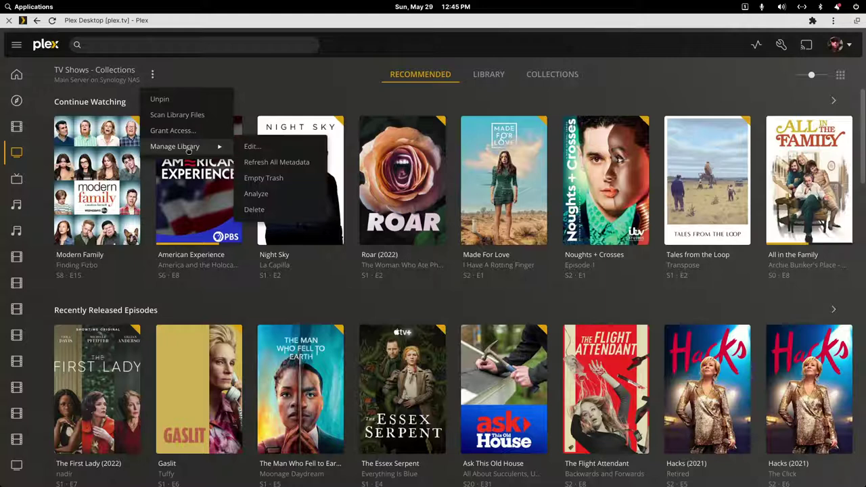
left_click(250, 146)
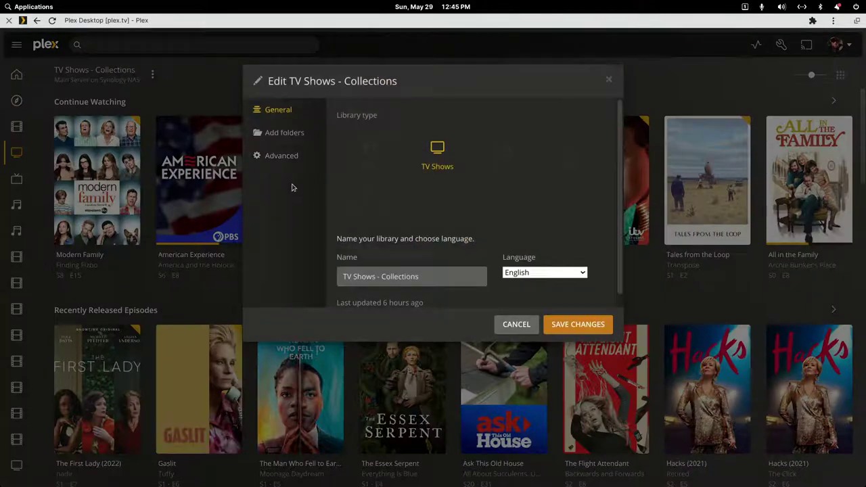
left_click(289, 156)
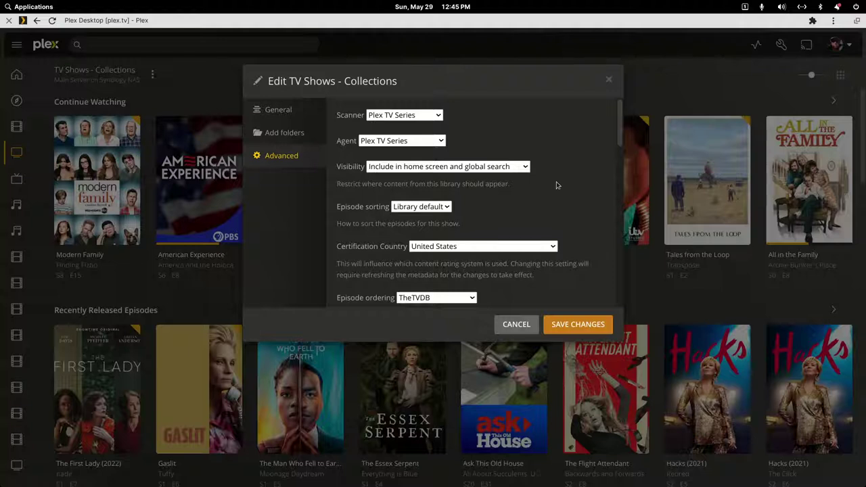
Step: Review the library's Episode ordering choices and leave the setting on TheTVDB
scroll(557, 182, "down", 3)
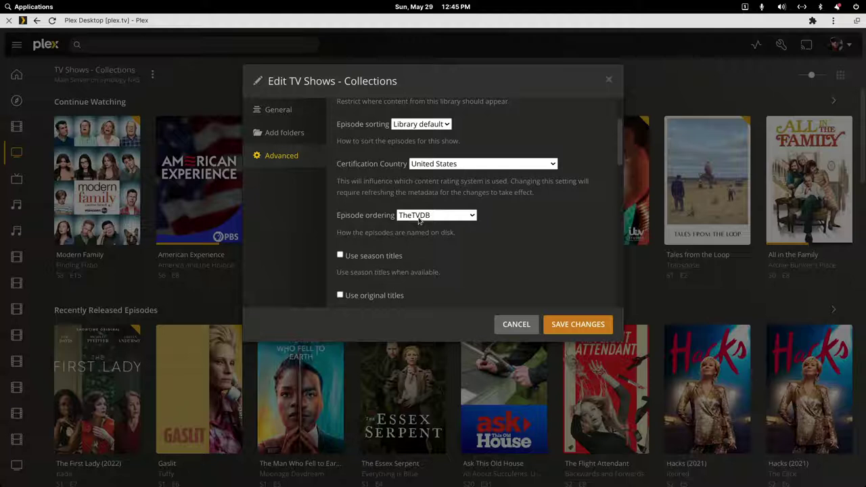
left_click(443, 217)
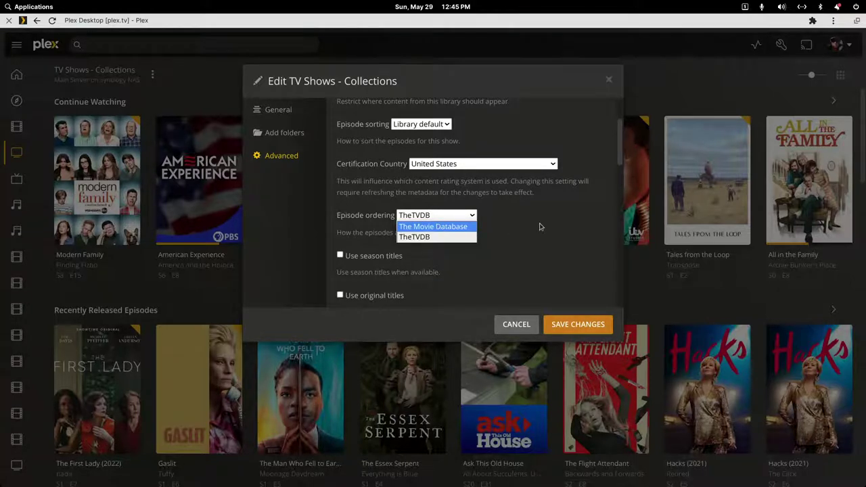
left_click(539, 227)
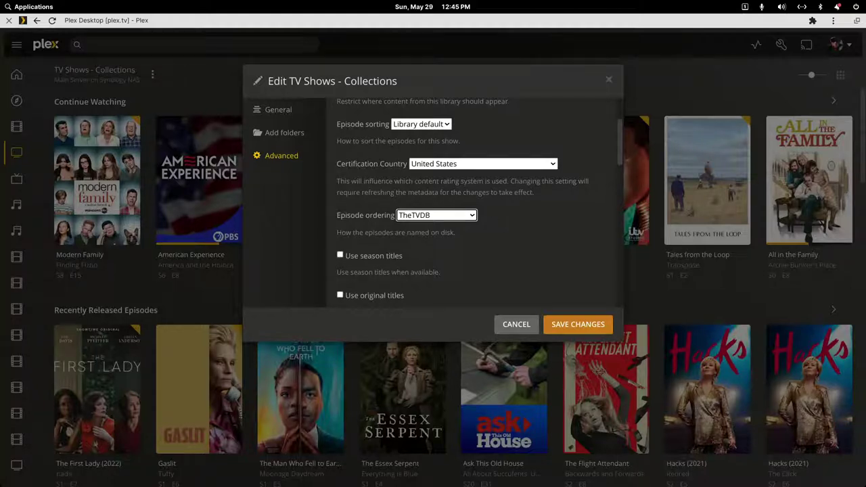
Step: Place TVDB's DVD-order Season 1 list of Star Trek: The Next Generation beside TMDB's Season 1 page for comparison
key("alt+Tab")
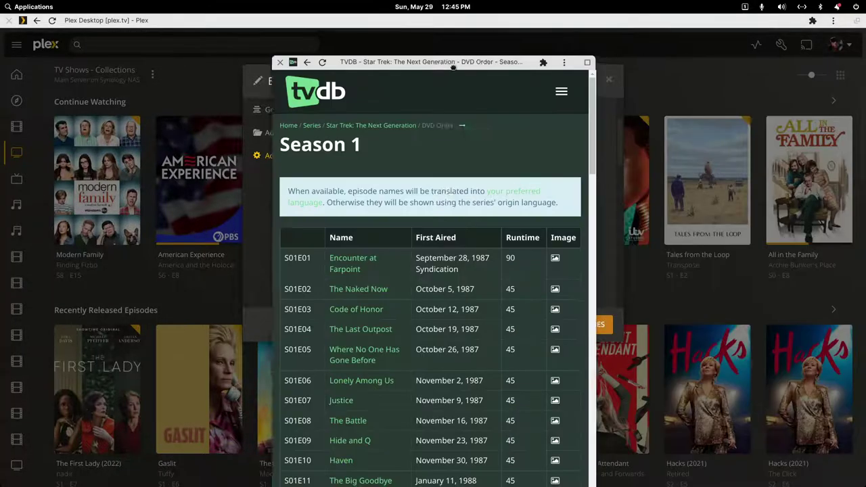
left_click_drag(469, 55, 233, 42)
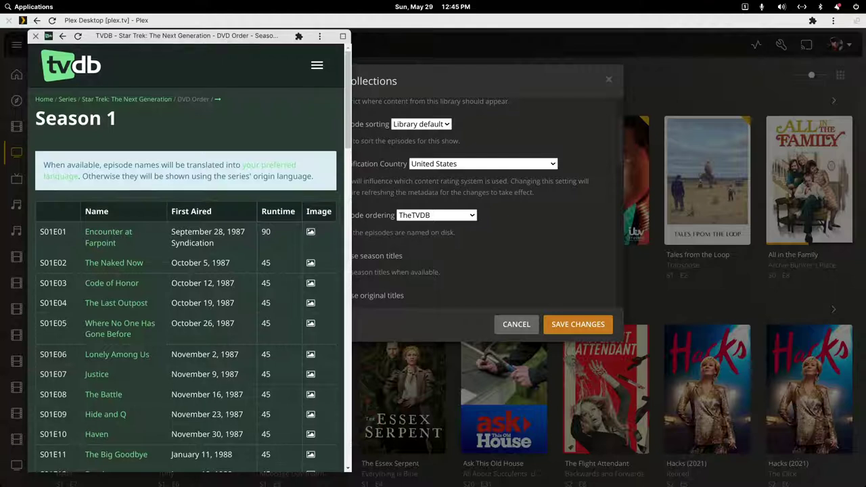
key("alt+Tab")
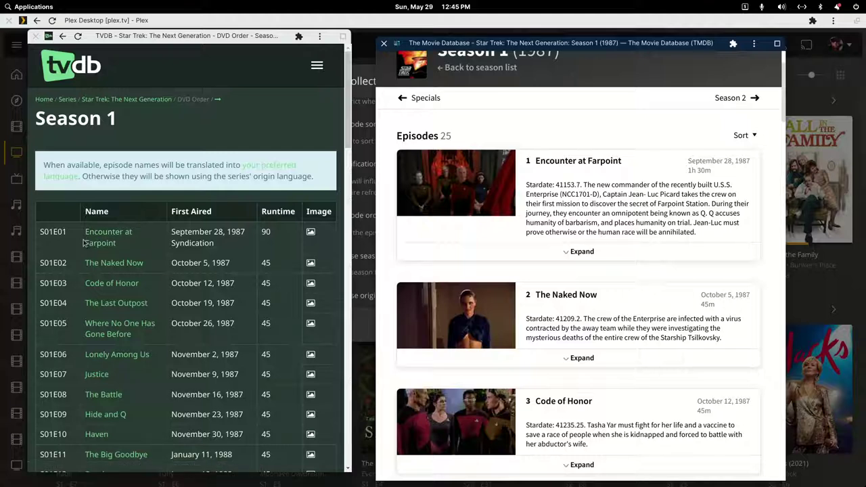
scroll(84, 242, "down", 5)
scroll(68, 57, "up", 4)
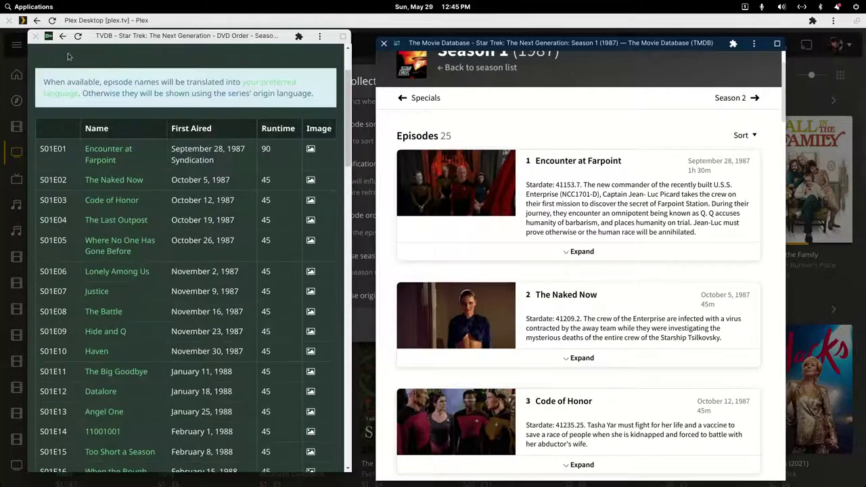
Step: Open TVDB's Aired Order Season 1 episode list for Star Trek: The Next Generation
left_click(62, 36)
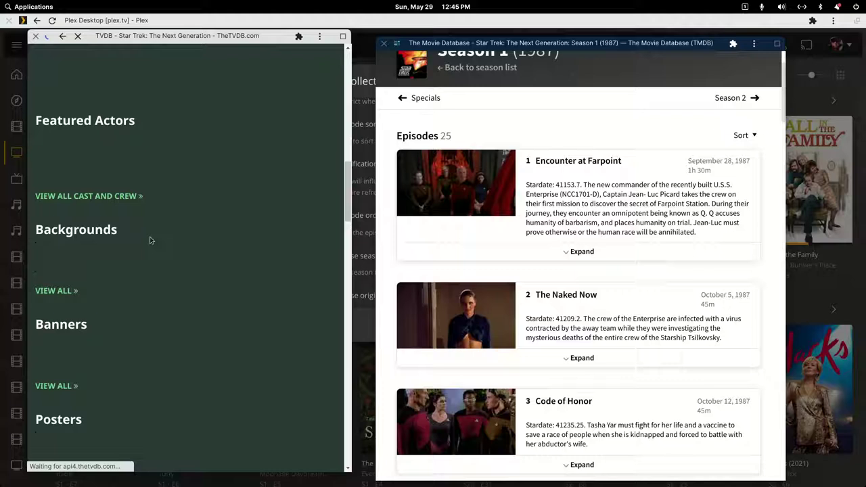
double_click(237, 38)
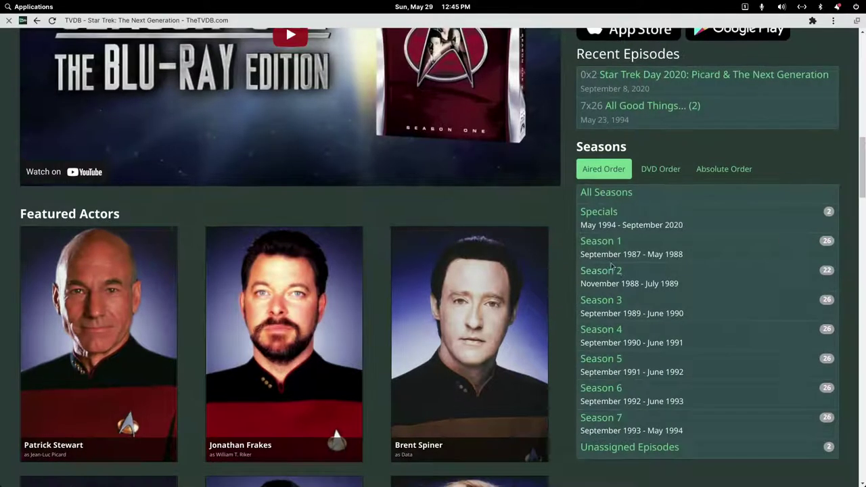
left_click(619, 171)
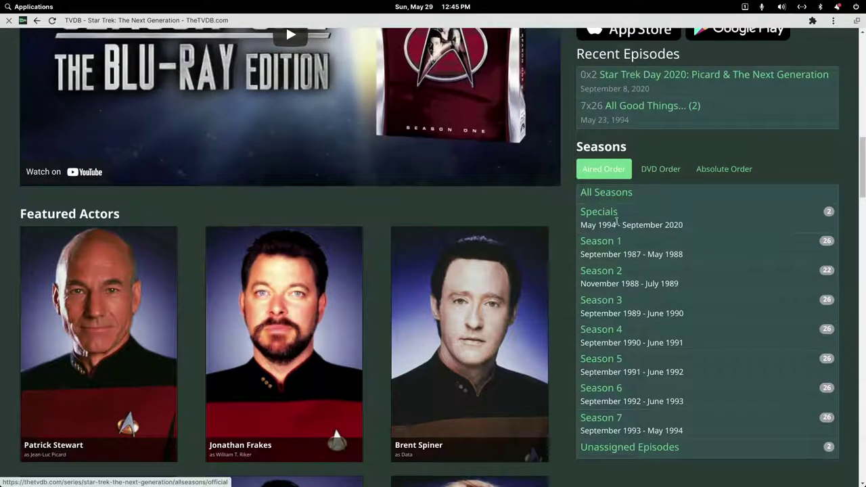
left_click(602, 244)
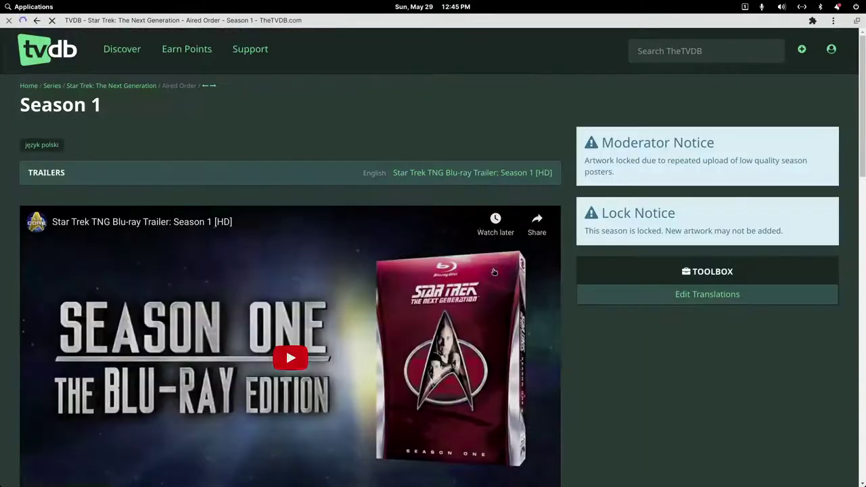
scroll(494, 272, "down", 6)
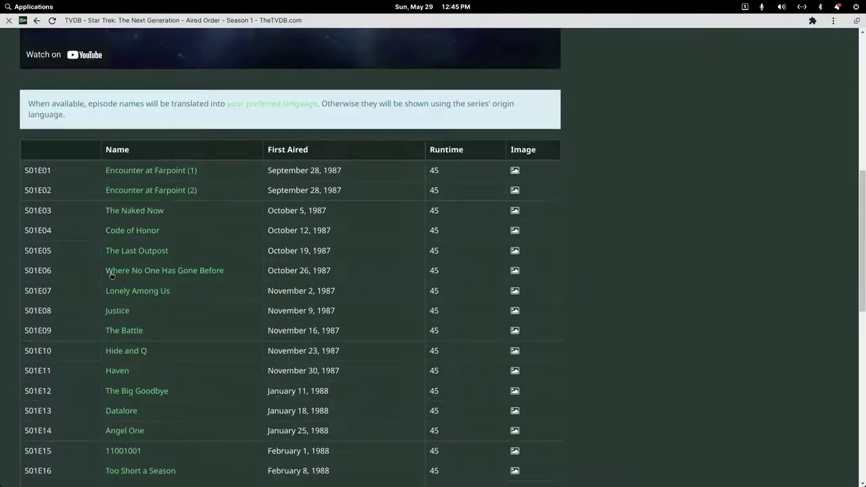
Step: Compare TVDB's aired-order Season 1 episode numbering with the TMDB season page side by side, then enlarge the TVDB list
double_click(222, 20)
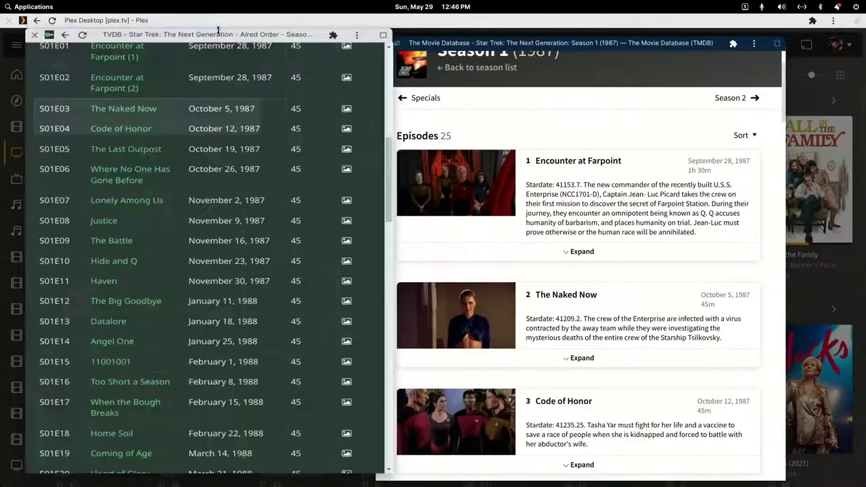
scroll(121, 198, "up", 4)
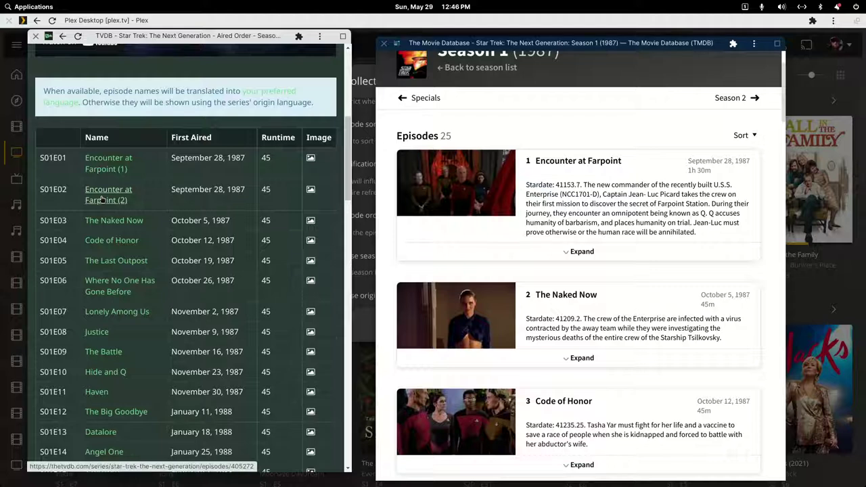
left_click(583, 43)
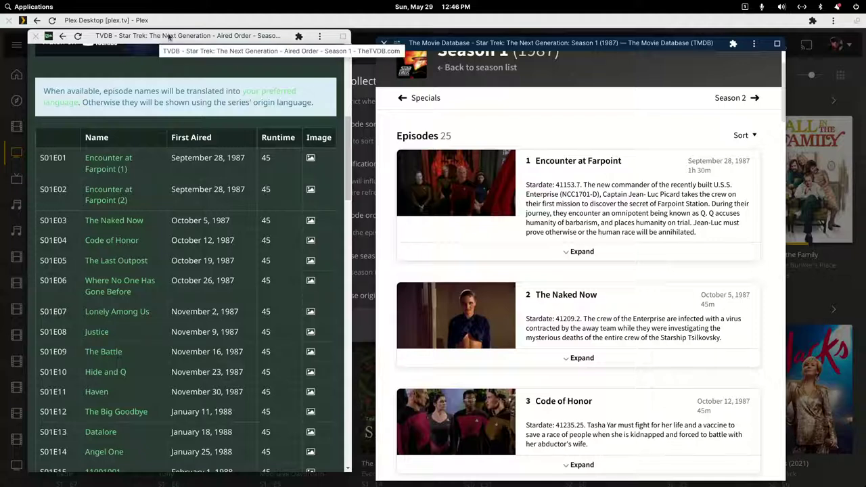
scroll(199, 260, "down", 3)
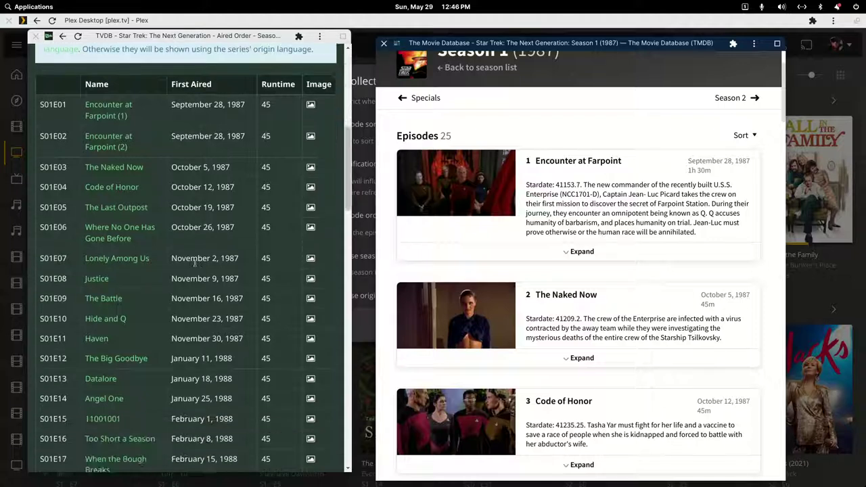
double_click(229, 40)
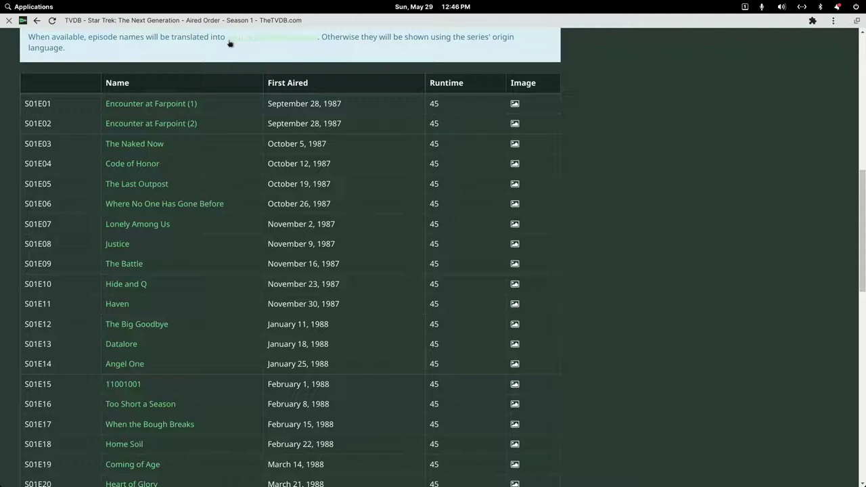
Step: Dismiss the TVDB and TMDB windows and cancel editing the TV Shows - Collections library
left_click(36, 21)
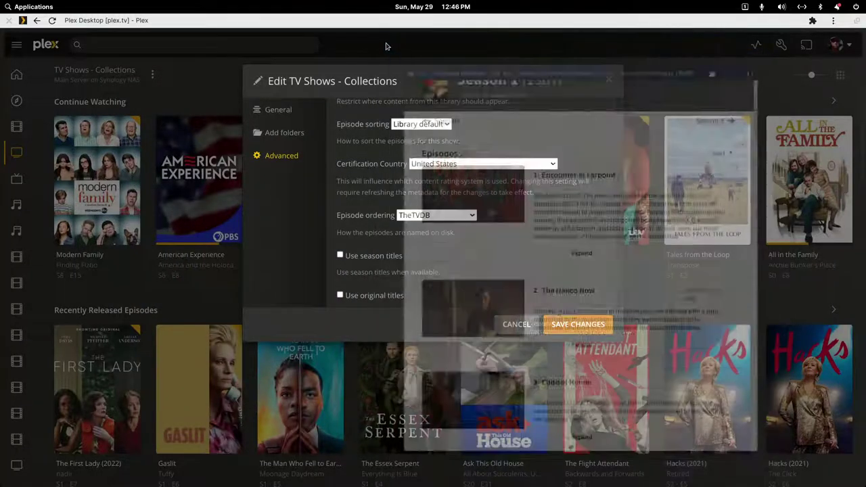
left_click(384, 43)
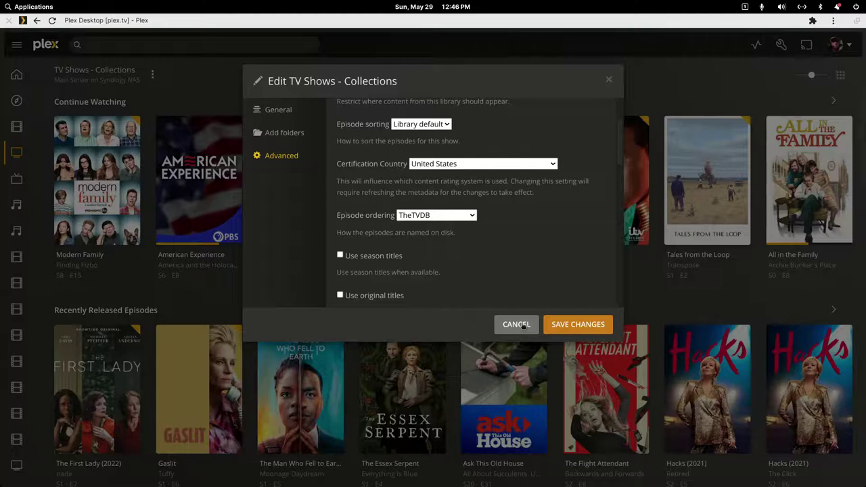
left_click(519, 325)
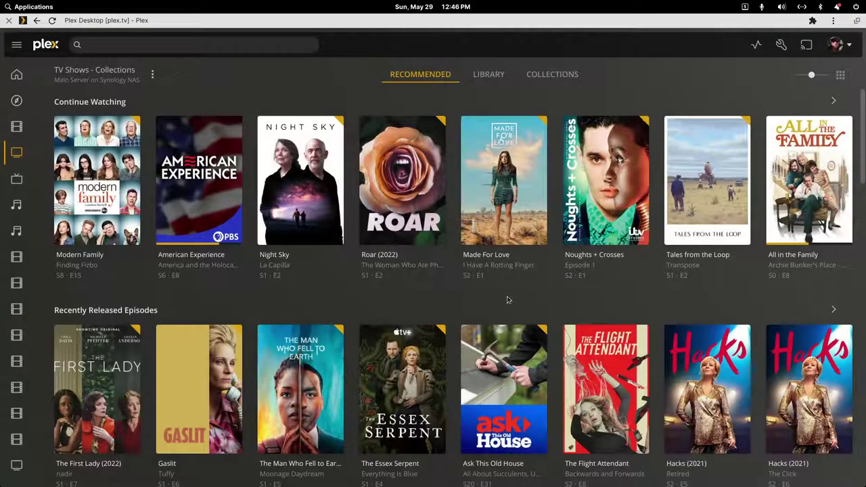
Step: Open the Night Sky episode La Capilla and review its additional actions
left_click(322, 214)
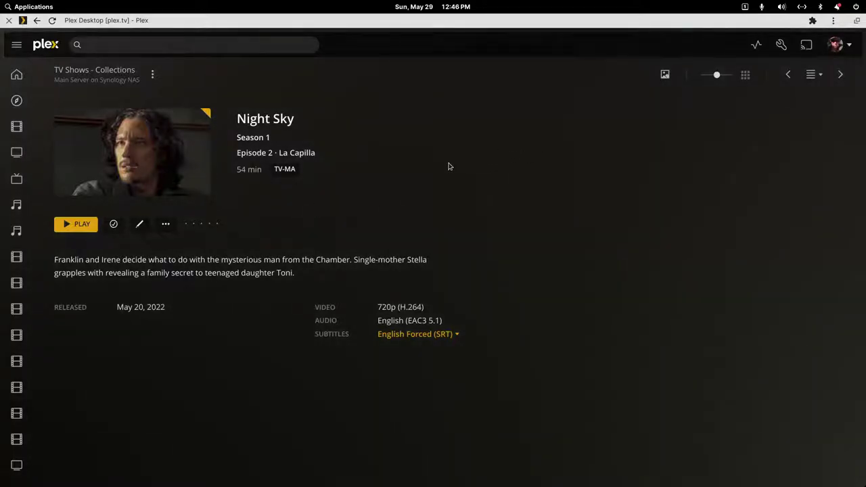
left_click(165, 223)
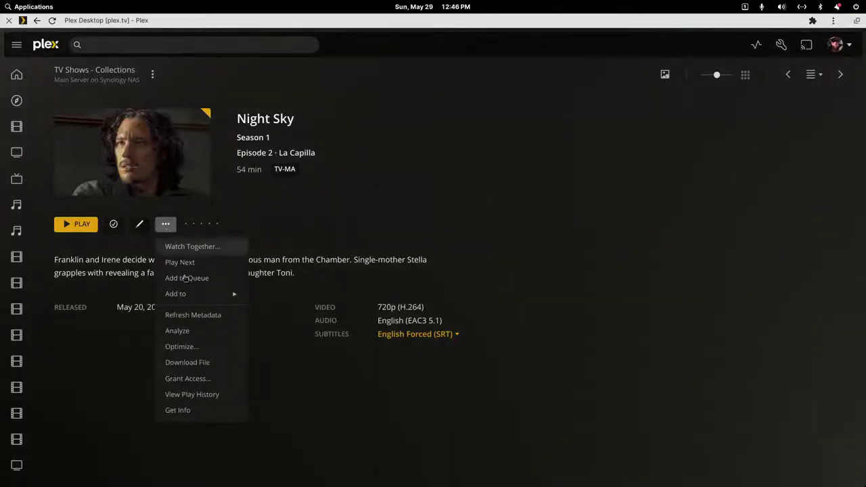
left_click(466, 181)
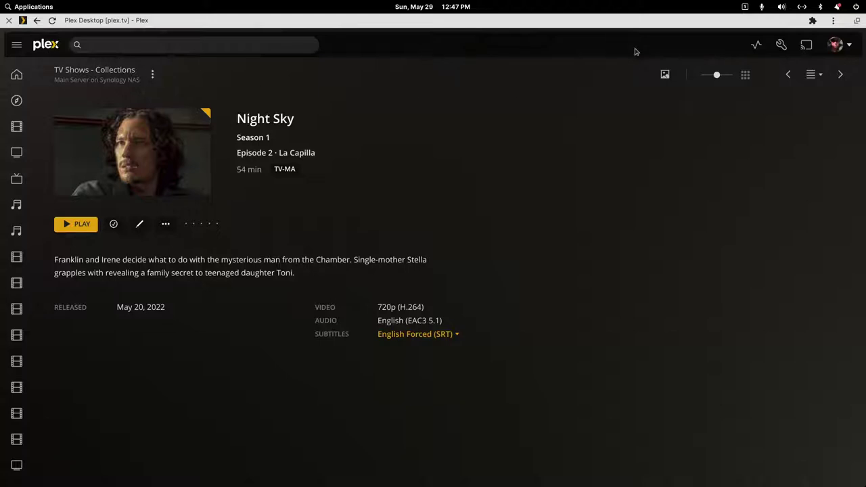
Step: Check the library's management actions and view the server's Troubleshooting settings
left_click(153, 74)
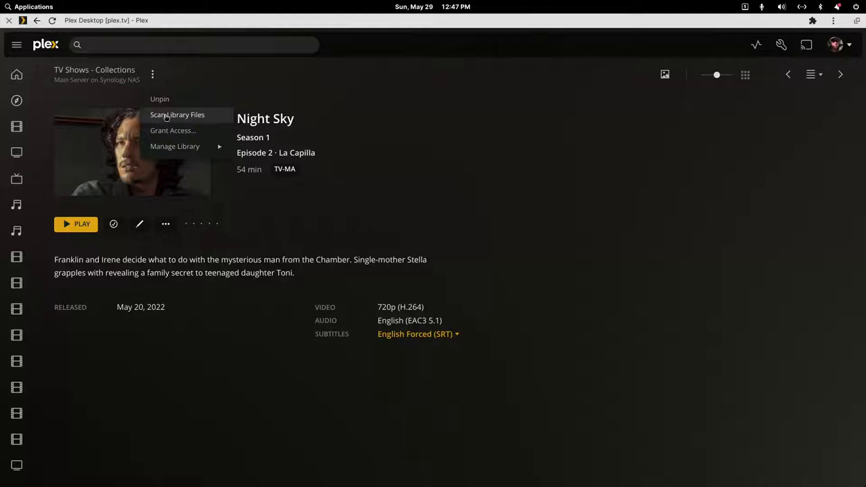
mouse_move(181, 147)
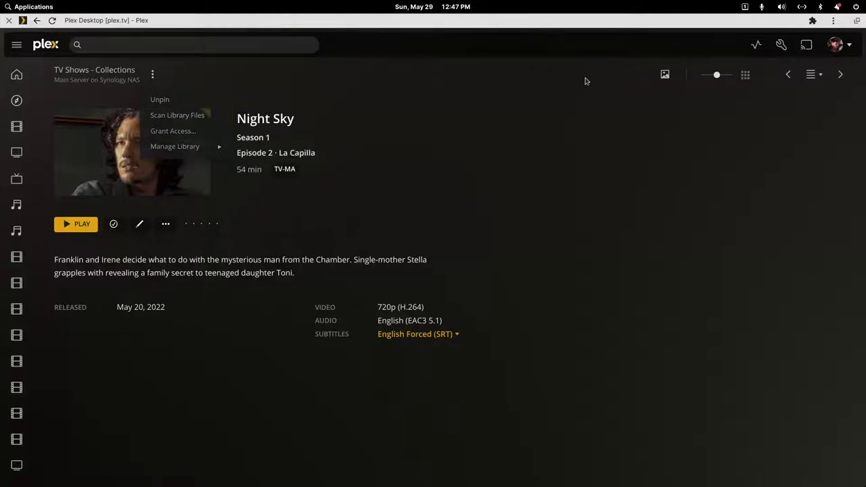
left_click(782, 45)
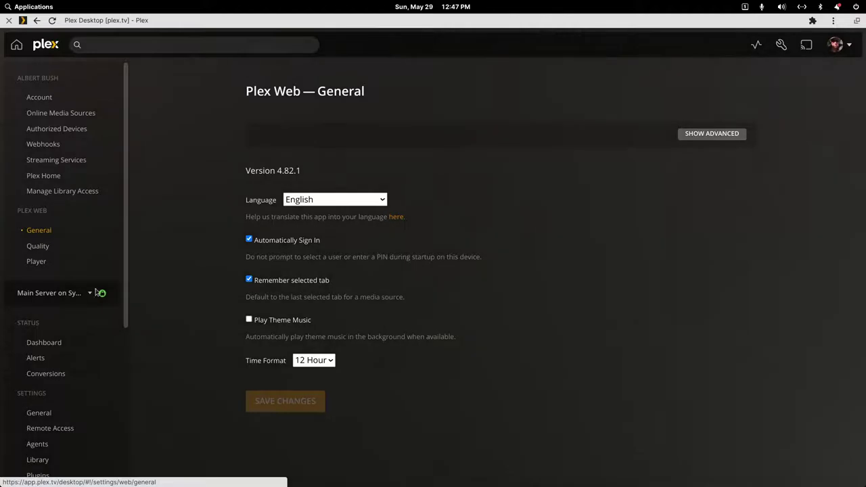
scroll(52, 391, "down", 3)
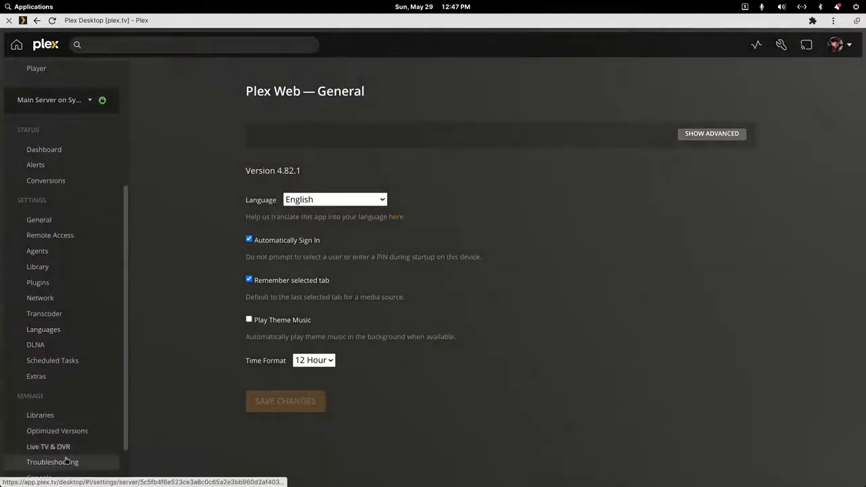
left_click(65, 463)
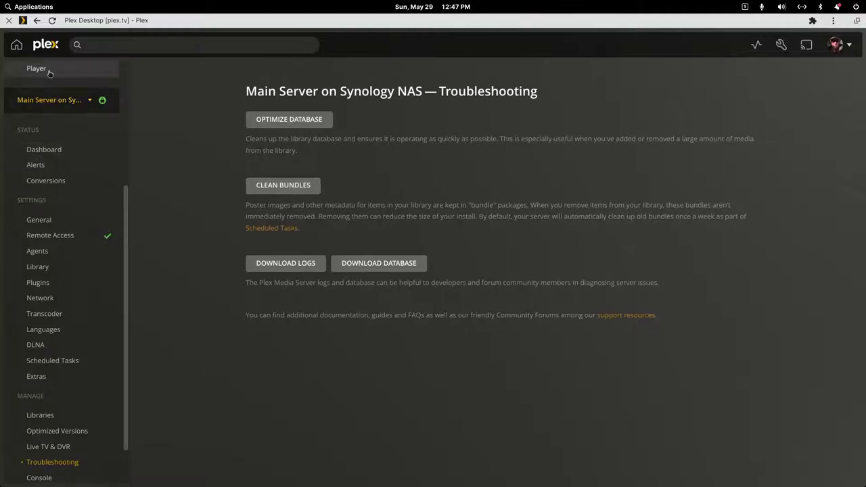
Step: Return to the Night Sky episode La Capilla and bring up its additional actions
right_click(209, 88)
left_click(216, 93)
right_click(217, 92)
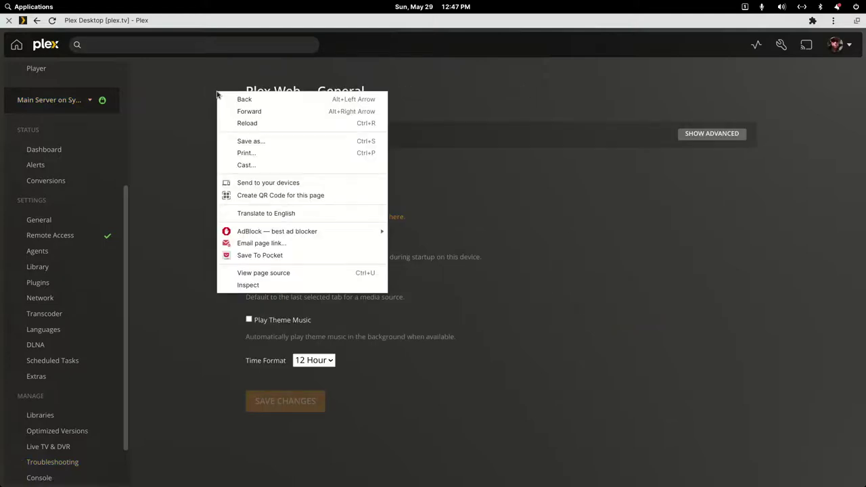
left_click(221, 99)
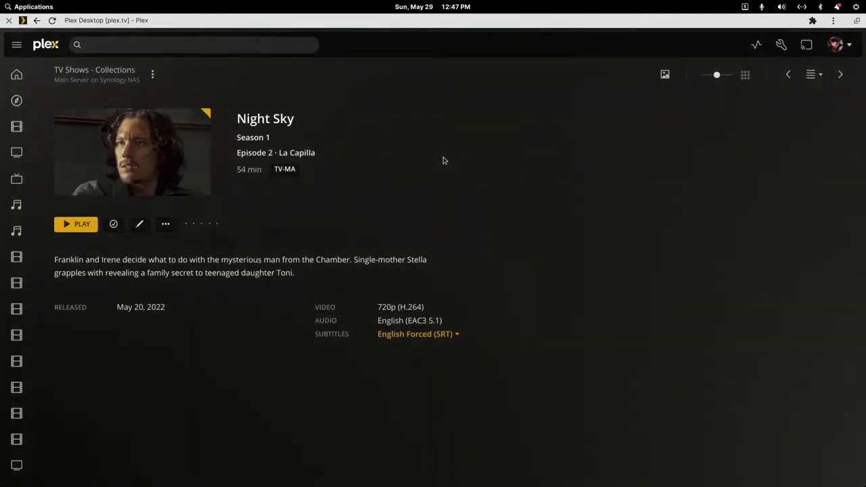
left_click(158, 224)
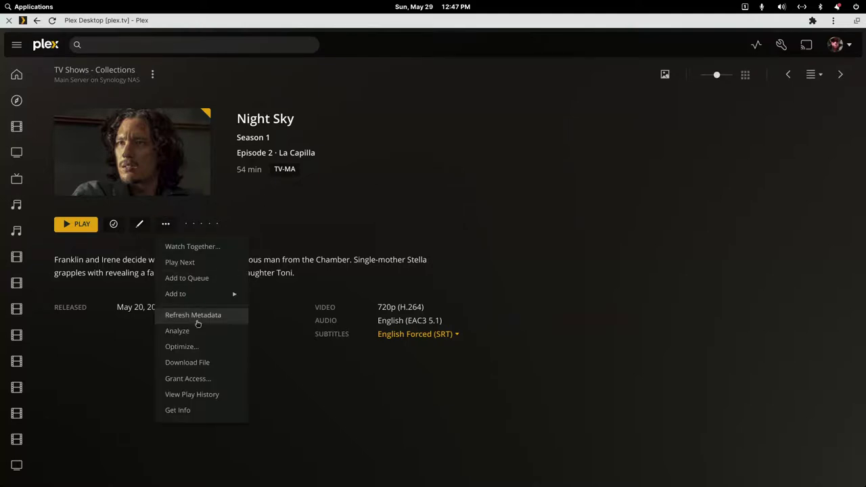